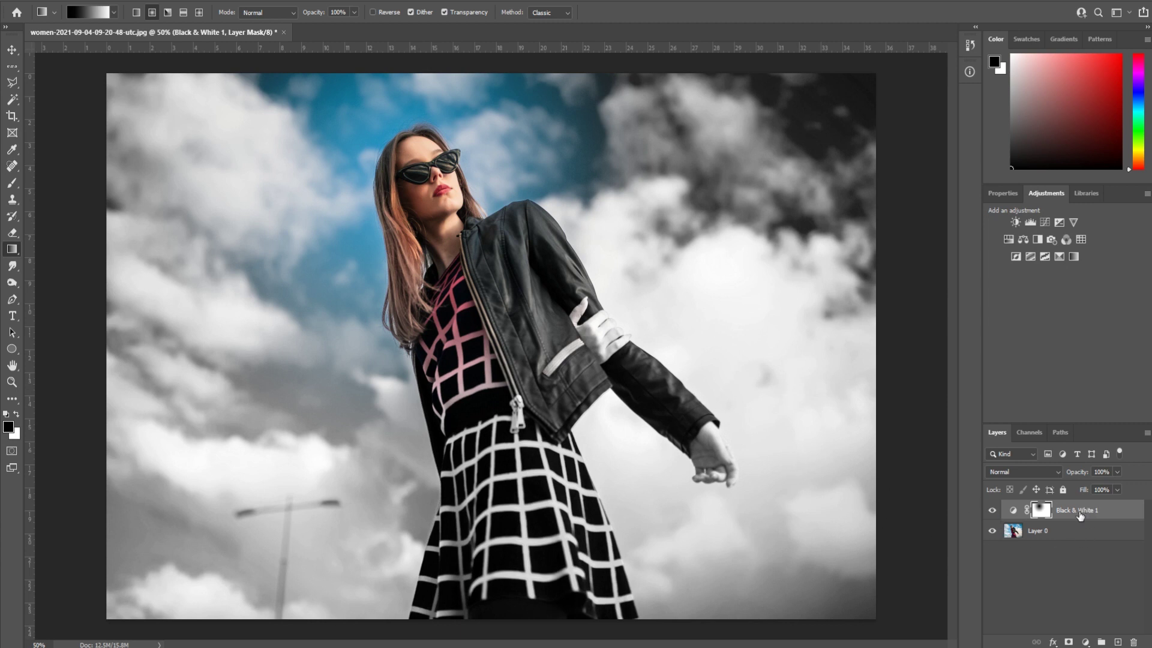
Undo the edits until the Black & White 1 layer is gone and only Layer 0 remains
{"action": "key", "text": "Delete"}
{"action": "key", "text": "Delete"}
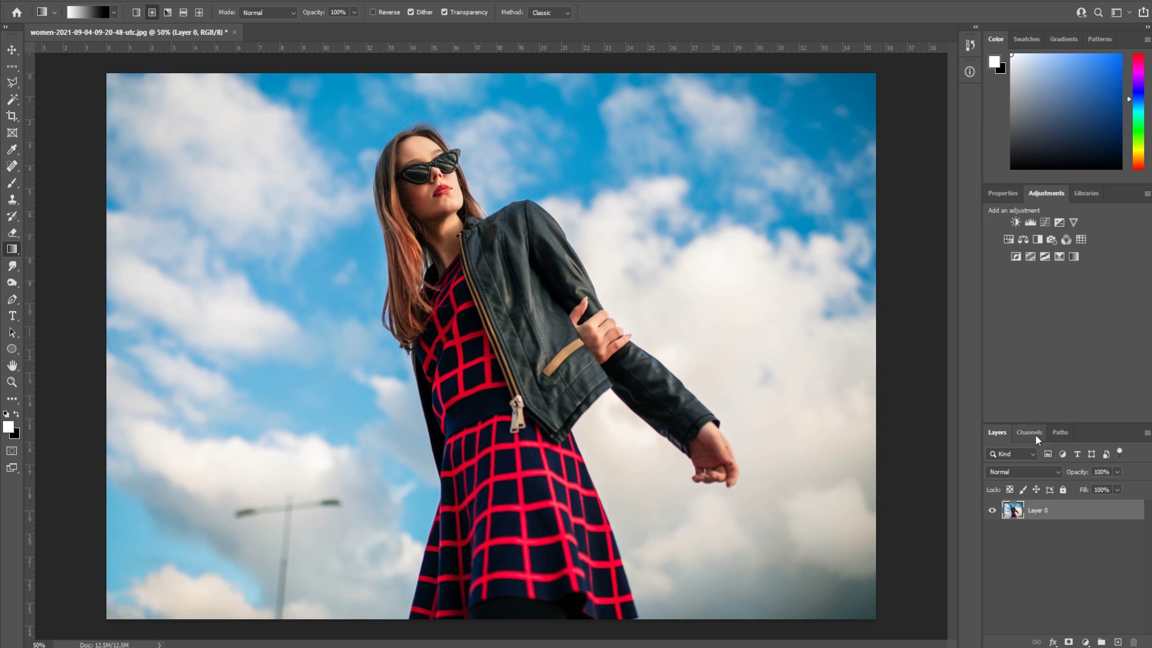
Add a Black & White adjustment with Reds 85, Yellows 108, Cyans 56 and Blues -94
{"action": "left_click", "coordinate": [1038, 239]}
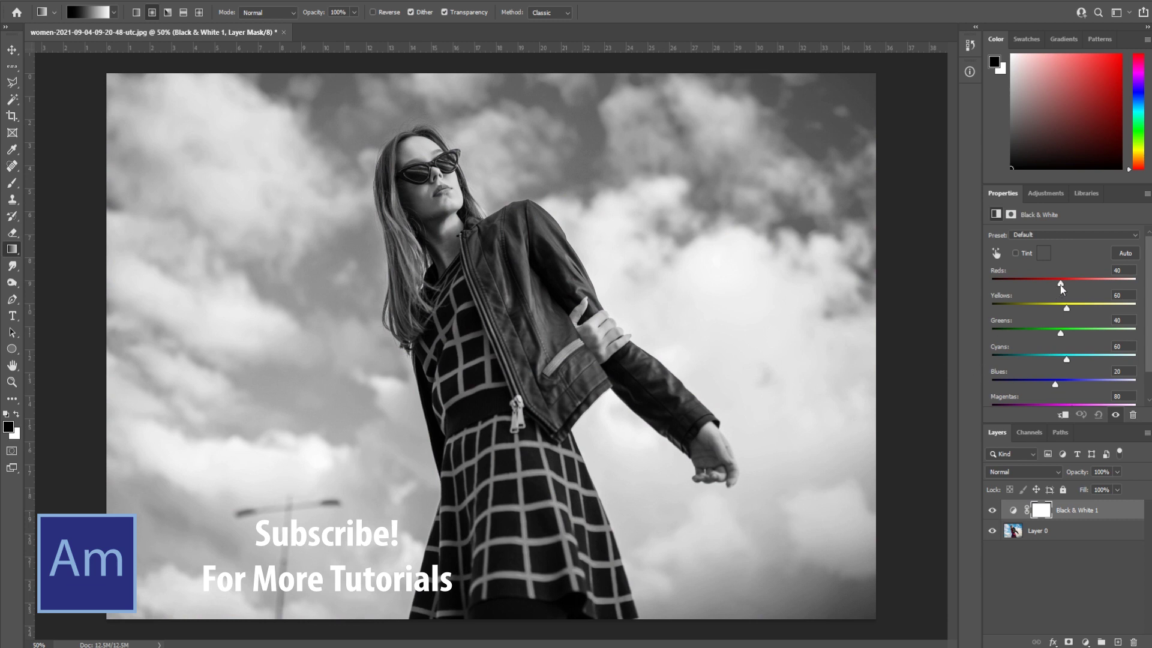
{"action": "scroll", "coordinate": [1092, 366], "scroll_direction": "down", "scroll_amount": 1}
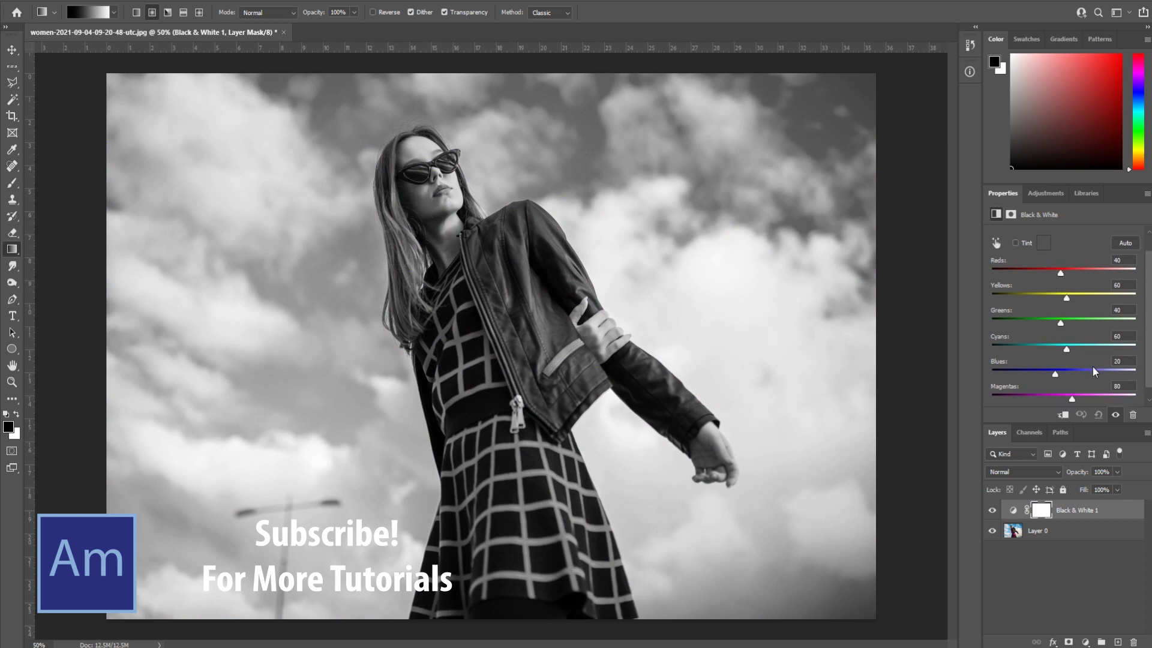
{"action": "scroll", "coordinate": [1093, 367], "scroll_direction": "up", "scroll_amount": 1}
{"action": "left_click_drag", "start_coordinate": [1067, 308], "coordinate": [1081, 269]}
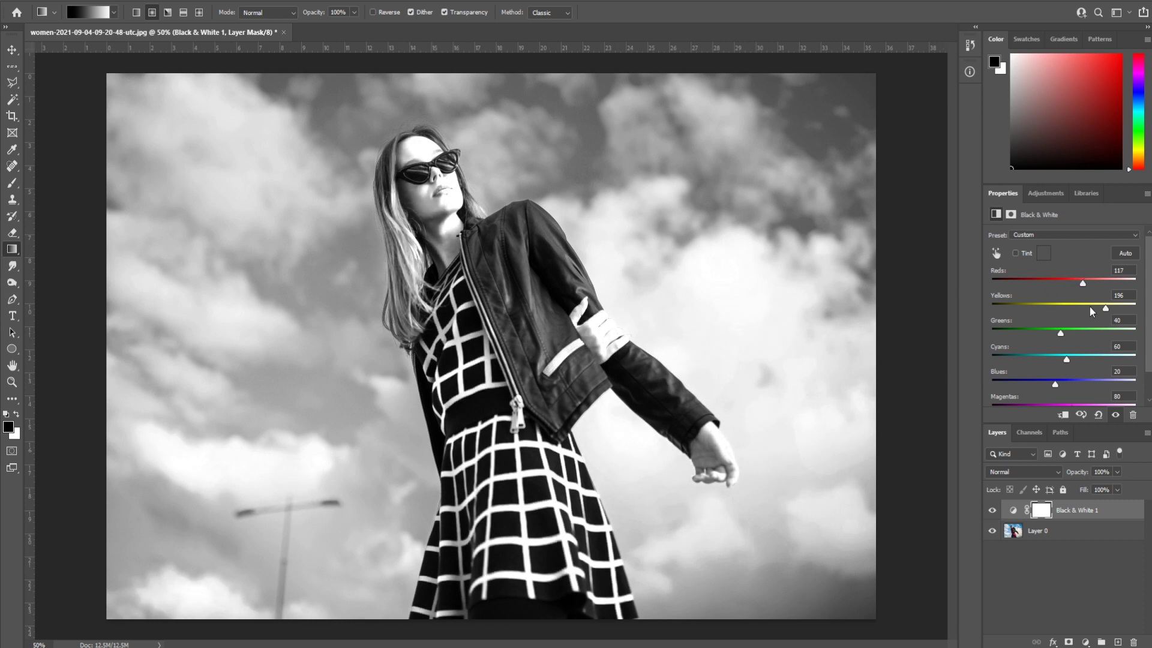
{"action": "left_click_drag", "start_coordinate": [1102, 305], "coordinate": [1074, 282]}
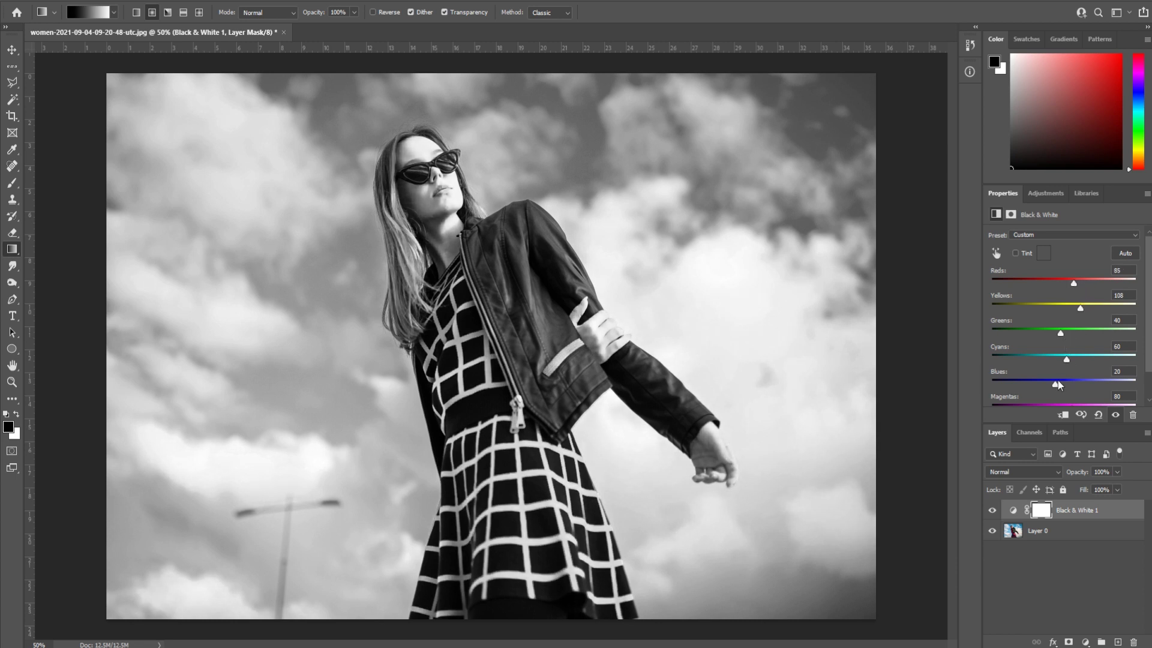
{"action": "left_click_drag", "start_coordinate": [1058, 381], "coordinate": [1022, 379]}
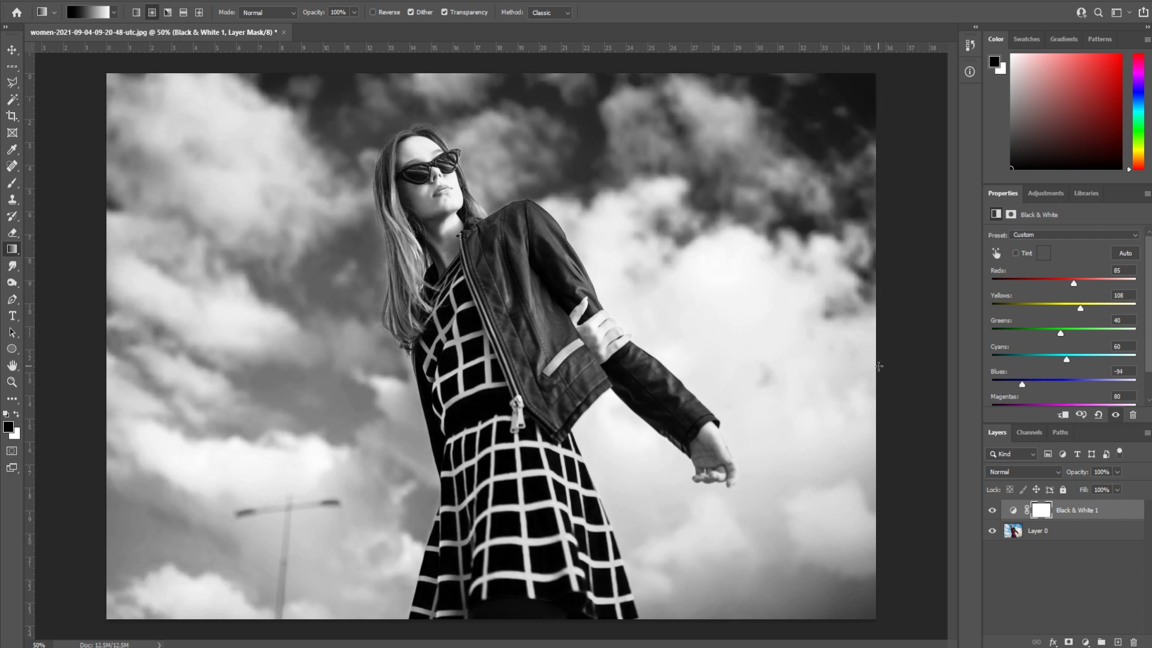
{"action": "left_click_drag", "start_coordinate": [1067, 358], "coordinate": [1066, 357]}
Toggle the Black & White layer to compare, leave it visible, and select its layer mask
{"action": "left_click", "coordinate": [994, 509]}
{"action": "left_click", "coordinate": [995, 510]}
{"action": "left_click", "coordinate": [994, 509]}
{"action": "left_click", "coordinate": [994, 509]}
{"action": "left_click", "coordinate": [993, 509]}
{"action": "left_click", "coordinate": [994, 510]}
{"action": "left_click", "coordinate": [994, 509]}
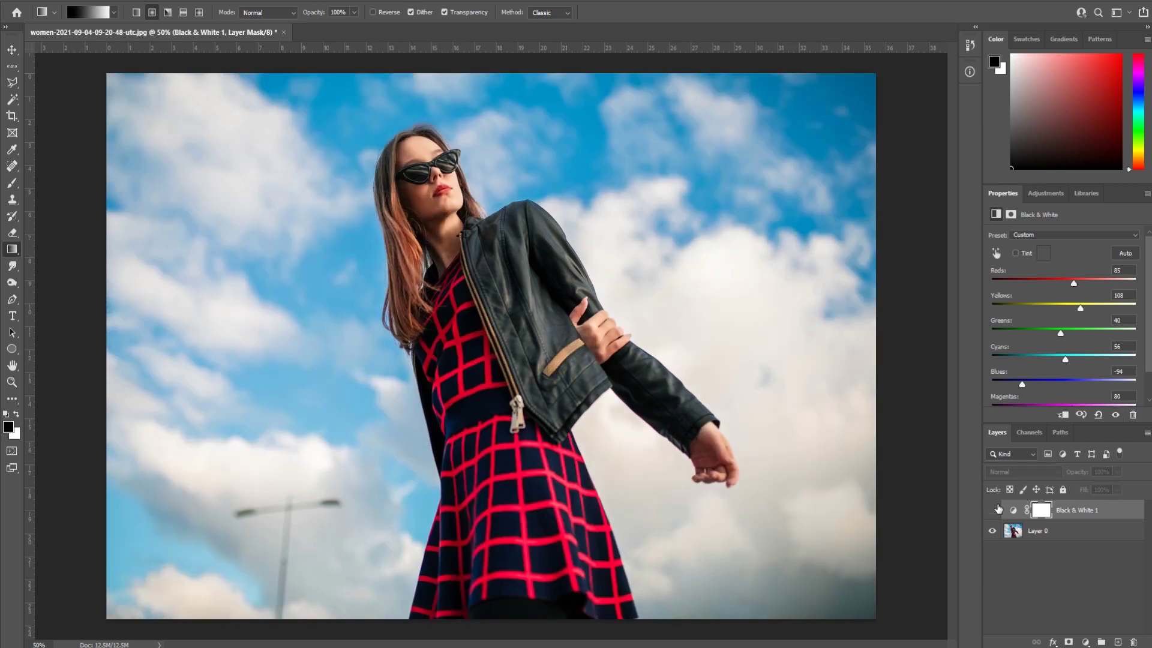
{"action": "left_click", "coordinate": [995, 510]}
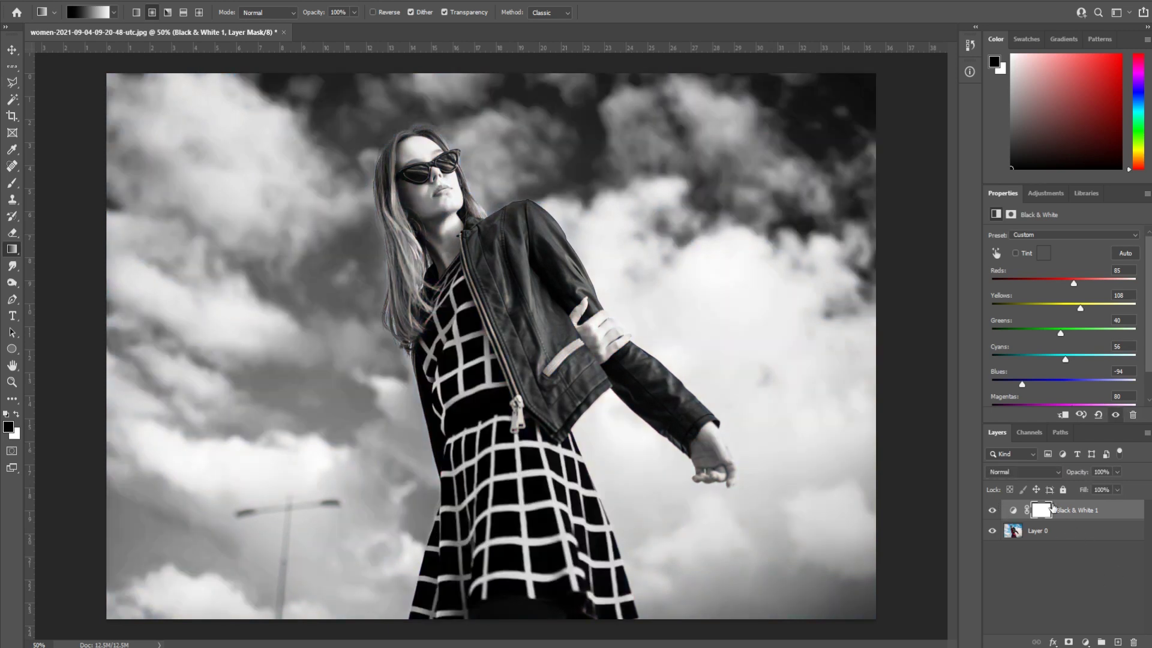
{"action": "left_click", "coordinate": [1046, 516]}
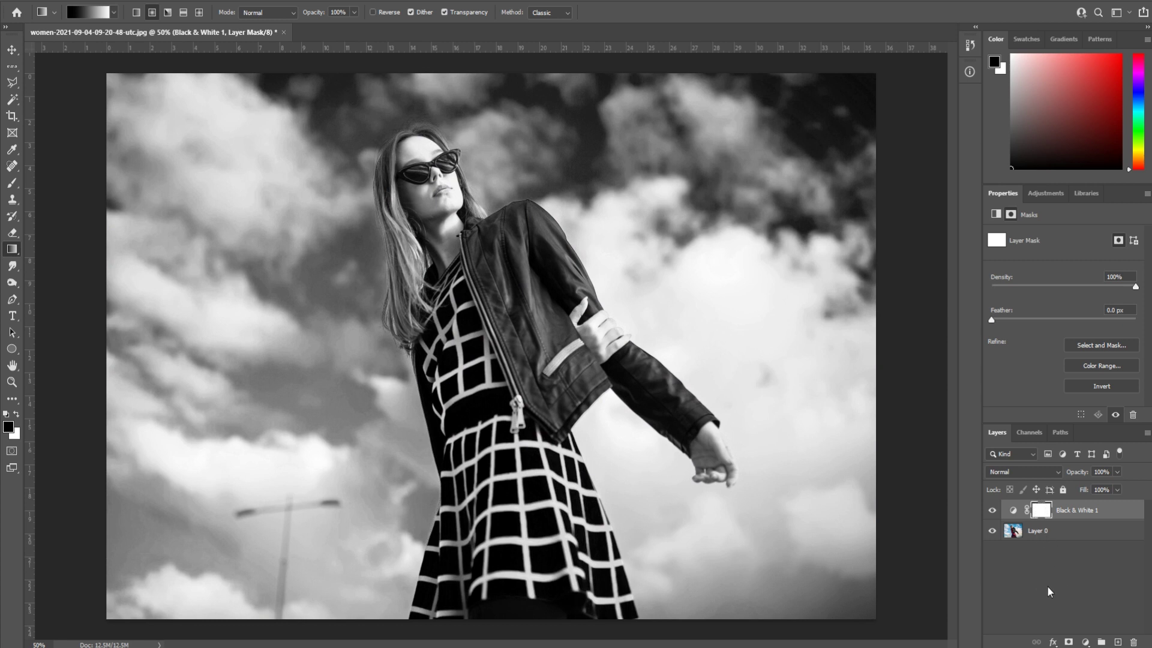
Choose the Gradient Tool with the Basics 'Black, White' preset gradient
{"action": "right_click", "coordinate": [12, 249]}
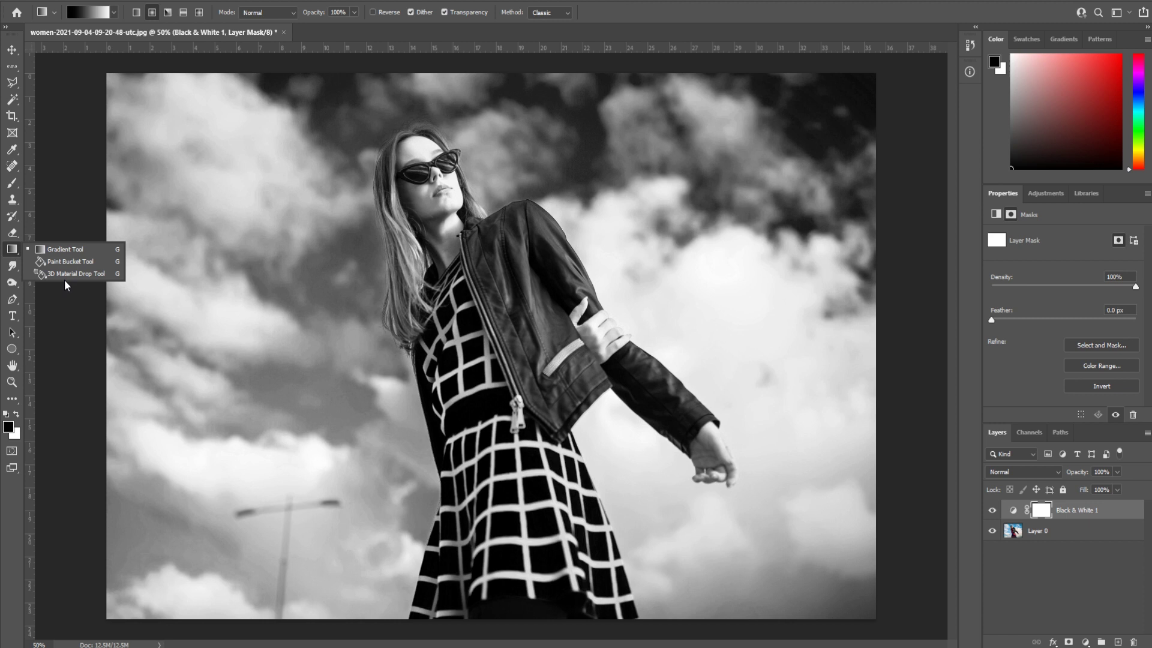
{"action": "left_click", "coordinate": [66, 253]}
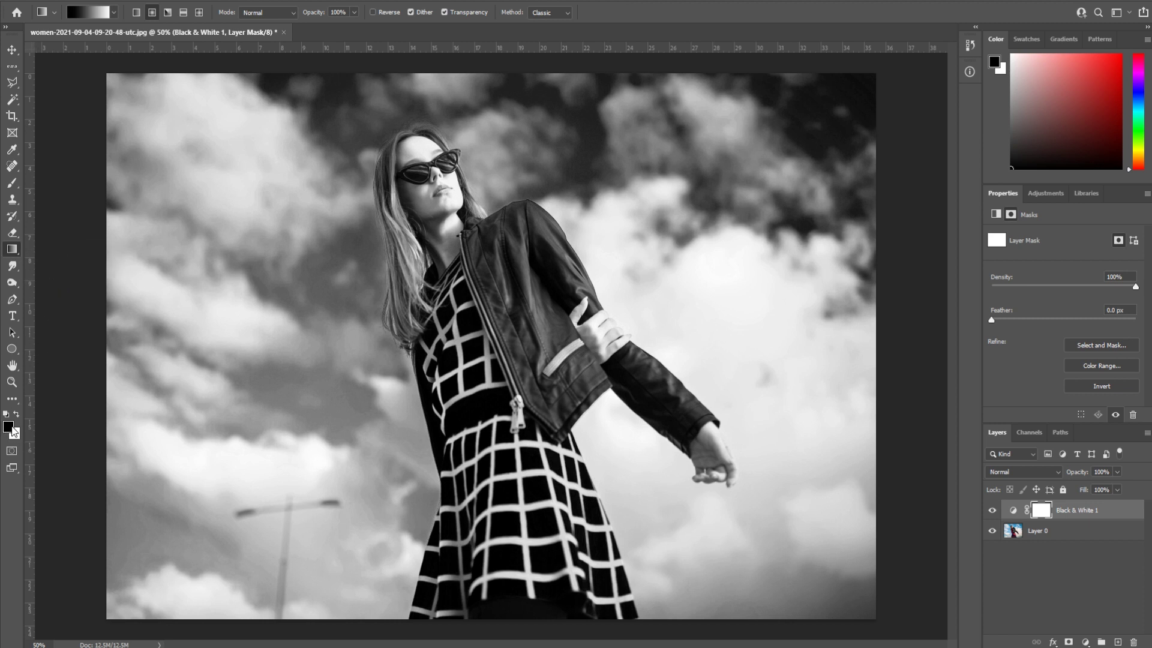
{"action": "left_click", "coordinate": [114, 16]}
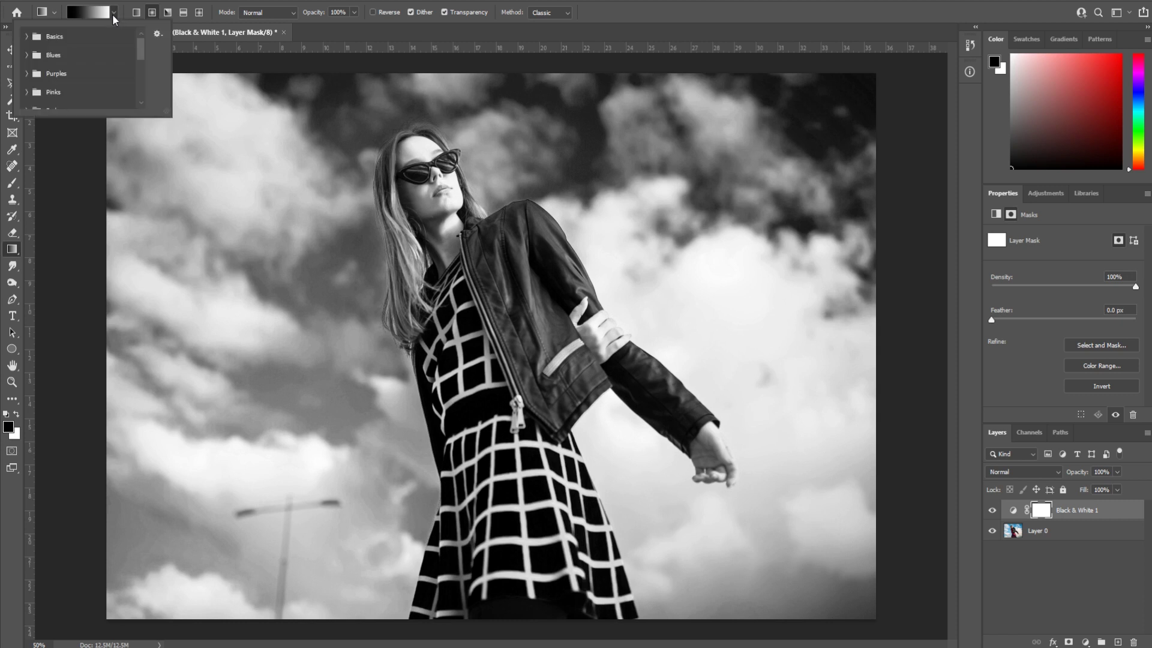
{"action": "left_click", "coordinate": [27, 38]}
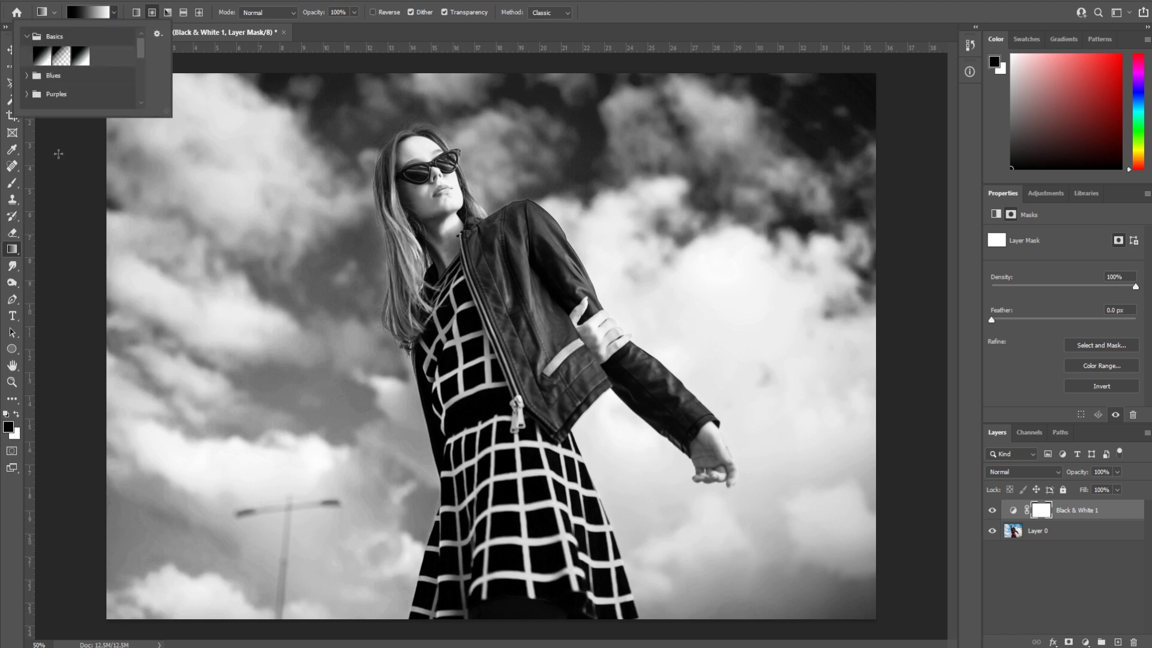
{"action": "double_click", "coordinate": [43, 62]}
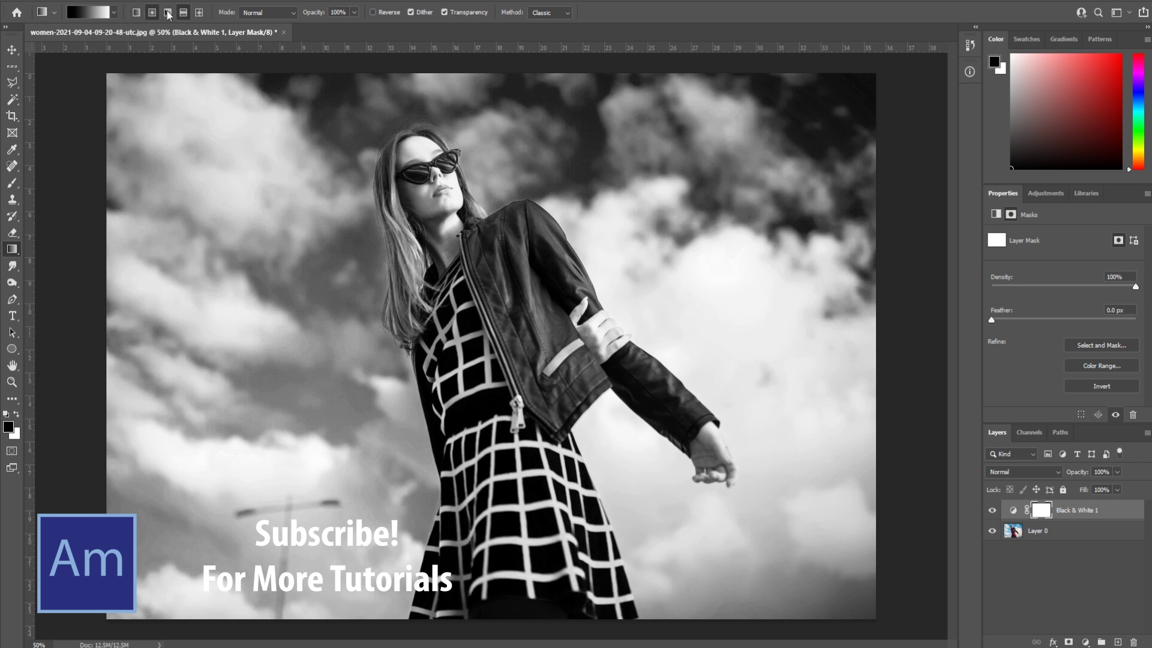
Drag a linear gradient across the mask so the left stays coloured and the right goes black-and-white
{"action": "left_click", "coordinate": [137, 12]}
{"action": "left_click_drag", "start_coordinate": [875, 352], "coordinate": [126, 348]}
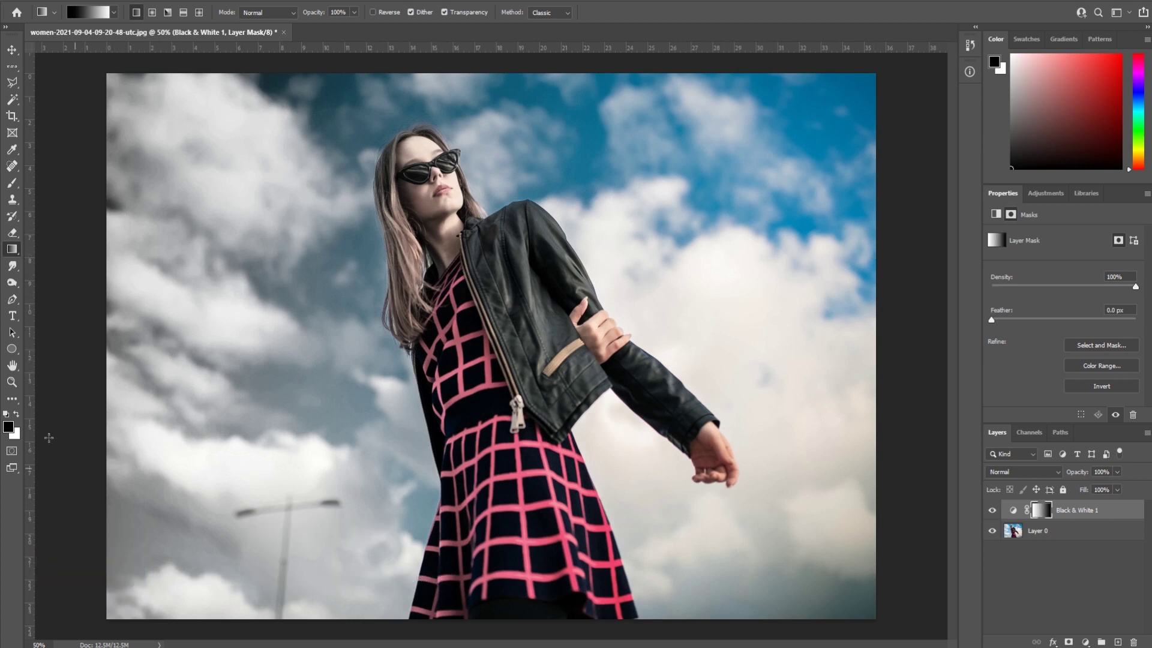
{"action": "left_click", "coordinate": [19, 414]}
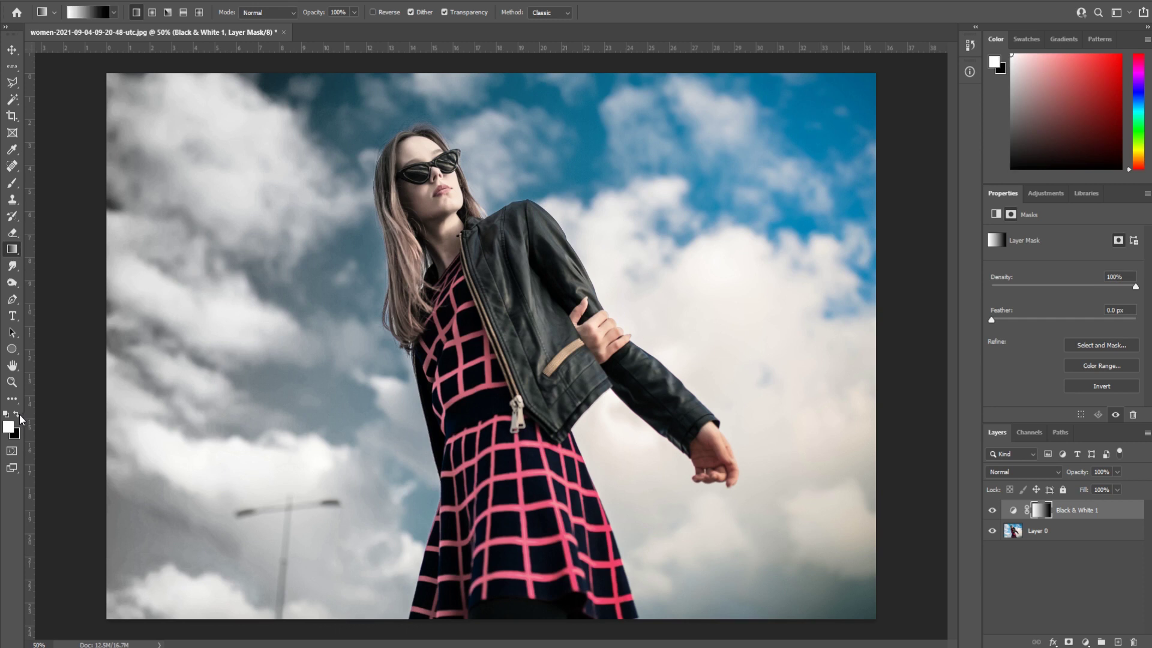
{"action": "left_click_drag", "start_coordinate": [862, 320], "coordinate": [101, 342]}
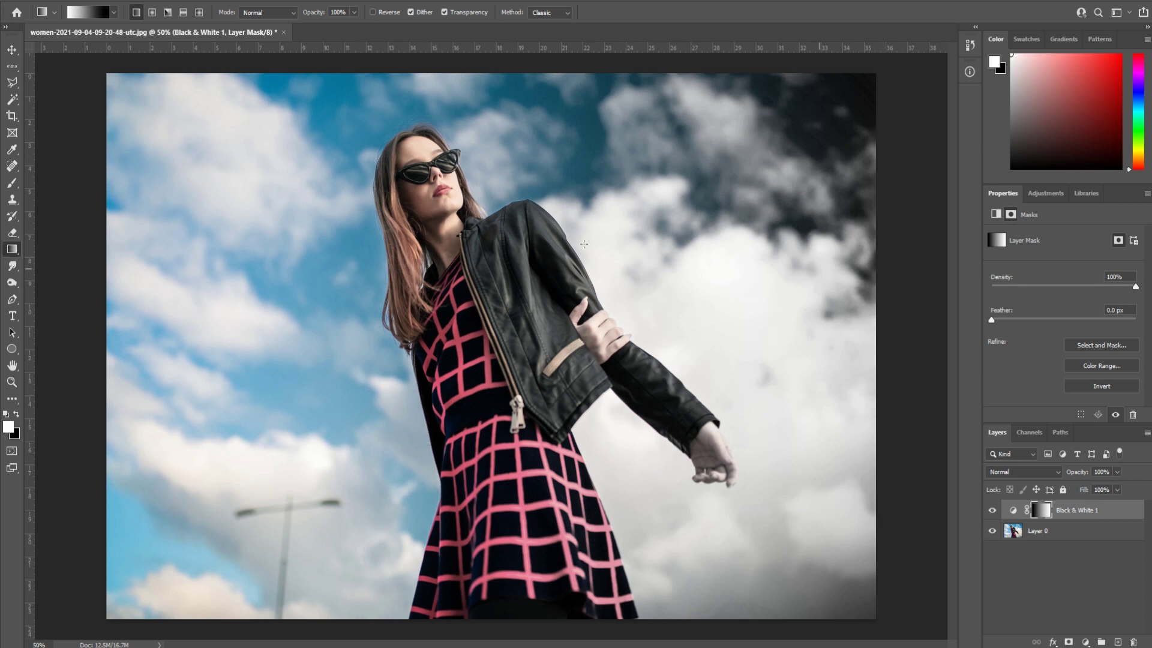
{"action": "left_click", "coordinate": [16, 415]}
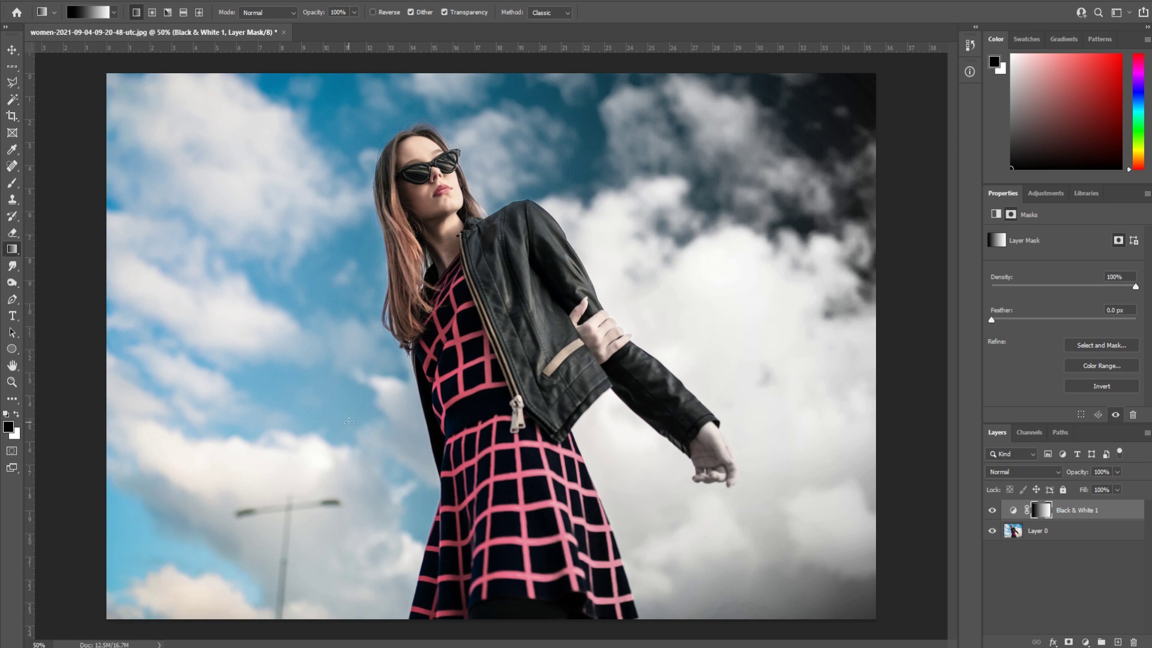
Try radial gradients on the mask fading outward from the woman's face
{"action": "left_click", "coordinate": [152, 12]}
{"action": "left_click_drag", "start_coordinate": [435, 175], "coordinate": [527, 149]}
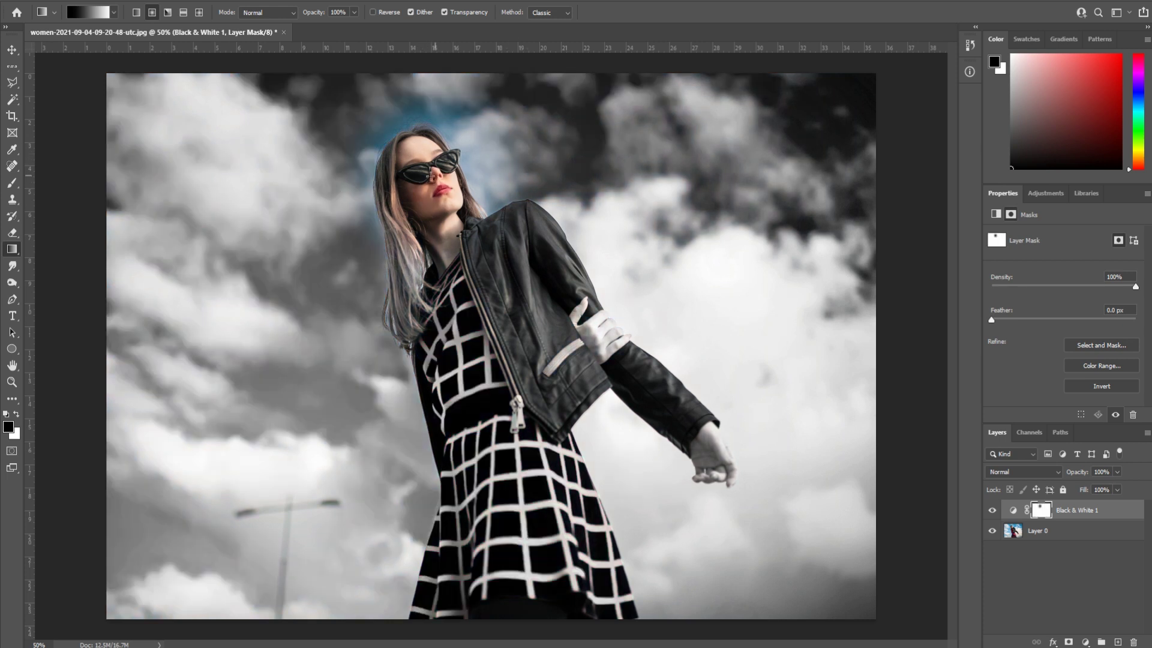
{"action": "left_click_drag", "start_coordinate": [431, 177], "coordinate": [650, 105]}
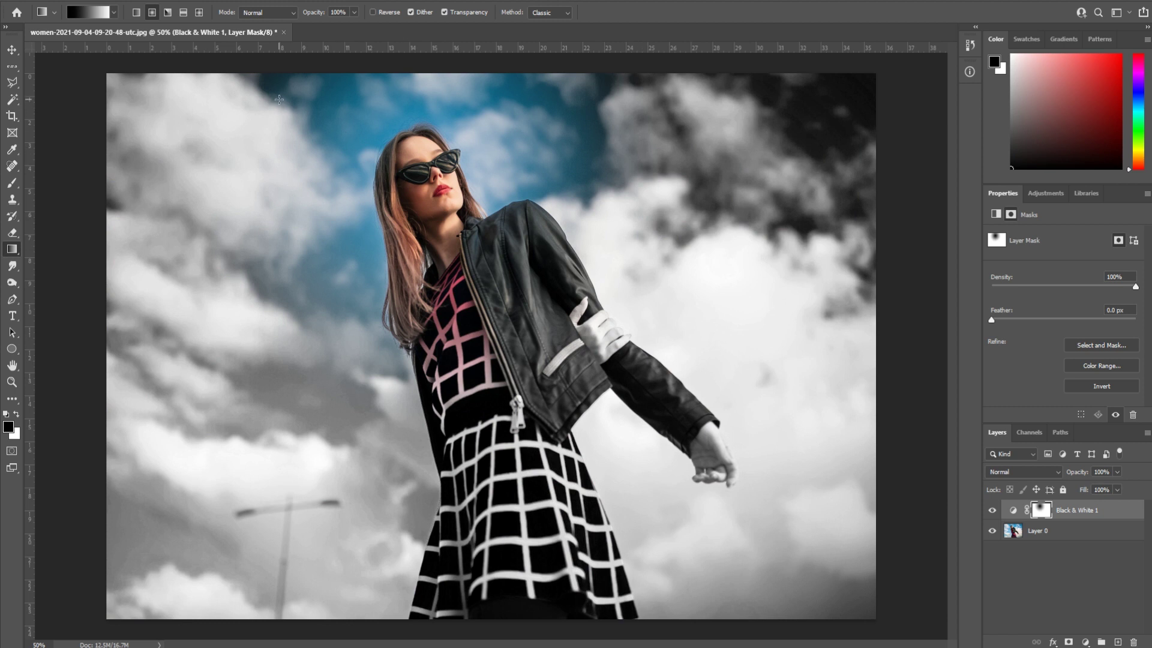
Draw angle gradients from her head downward, splitting her into colour left and monochrome right
{"action": "left_click", "coordinate": [168, 12]}
{"action": "left_click_drag", "start_coordinate": [432, 186], "coordinate": [408, 359]}
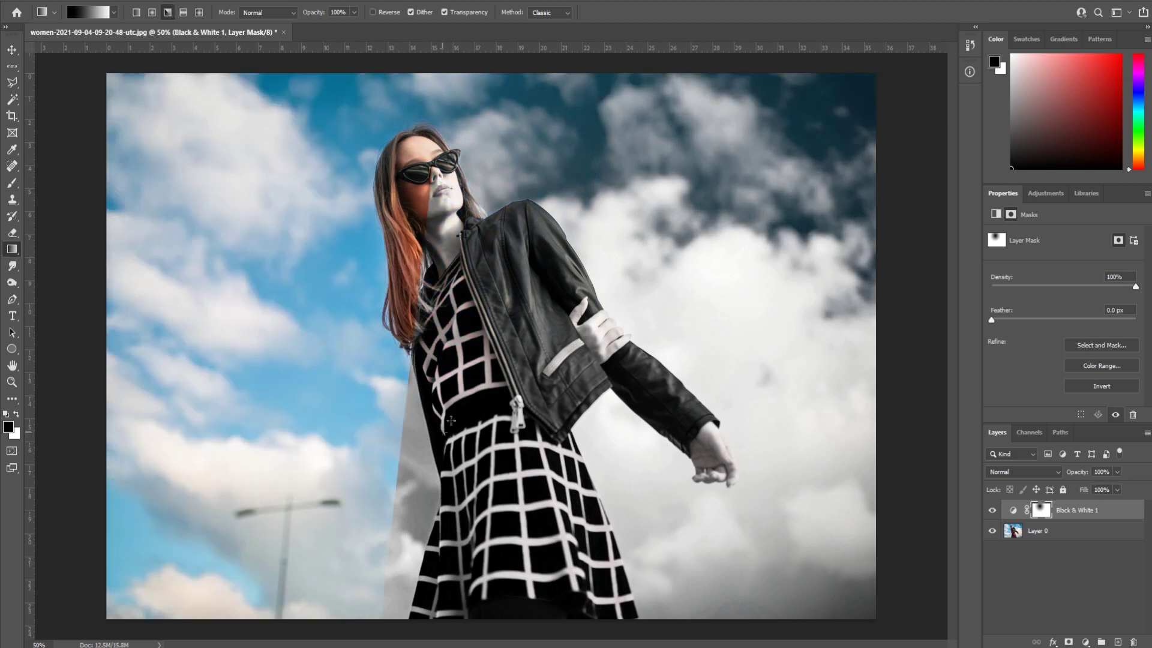
{"action": "left_click_drag", "start_coordinate": [424, 173], "coordinate": [530, 645]}
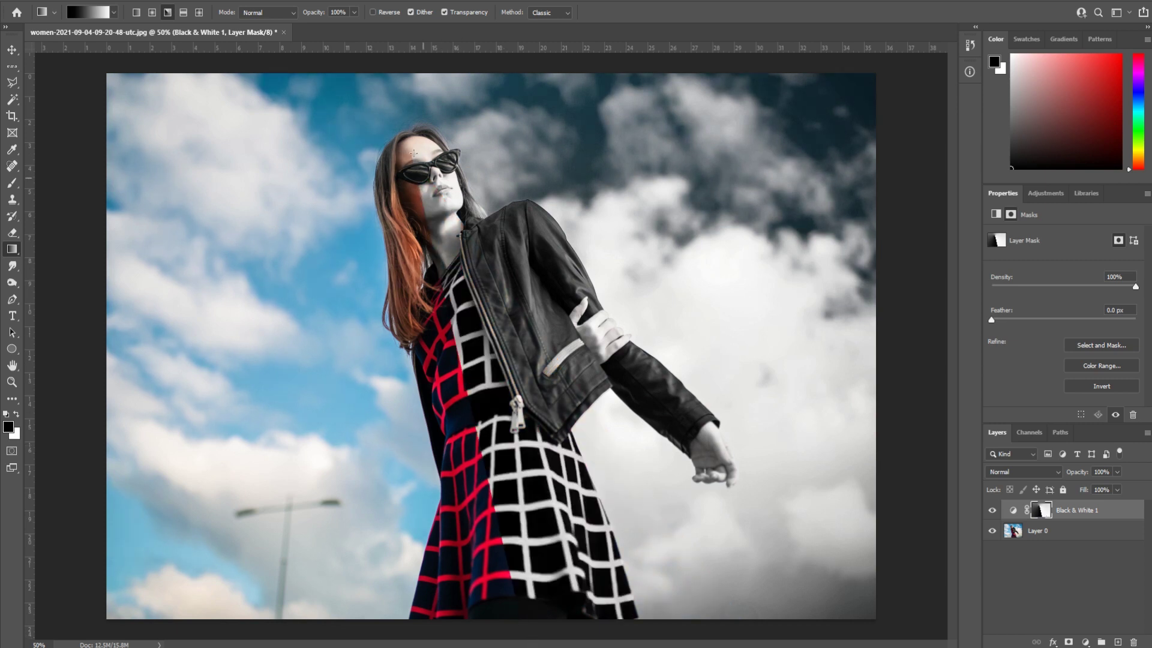
{"action": "left_click_drag", "start_coordinate": [408, 126], "coordinate": [546, 638]}
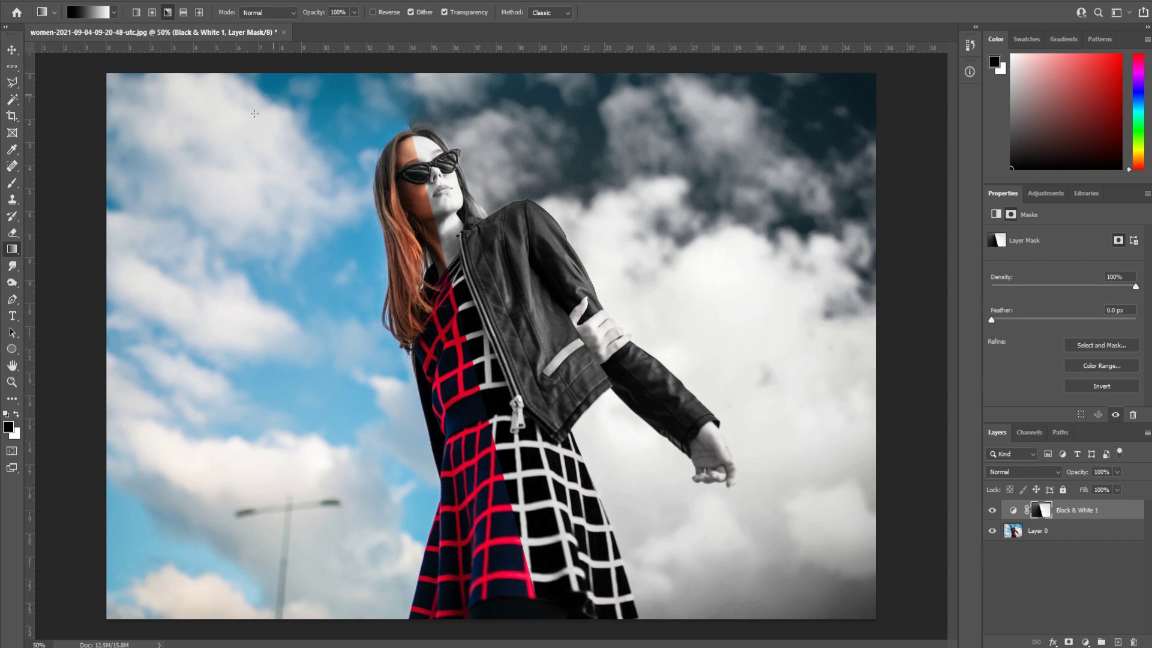
{"action": "left_click_drag", "start_coordinate": [412, 130], "coordinate": [543, 639]}
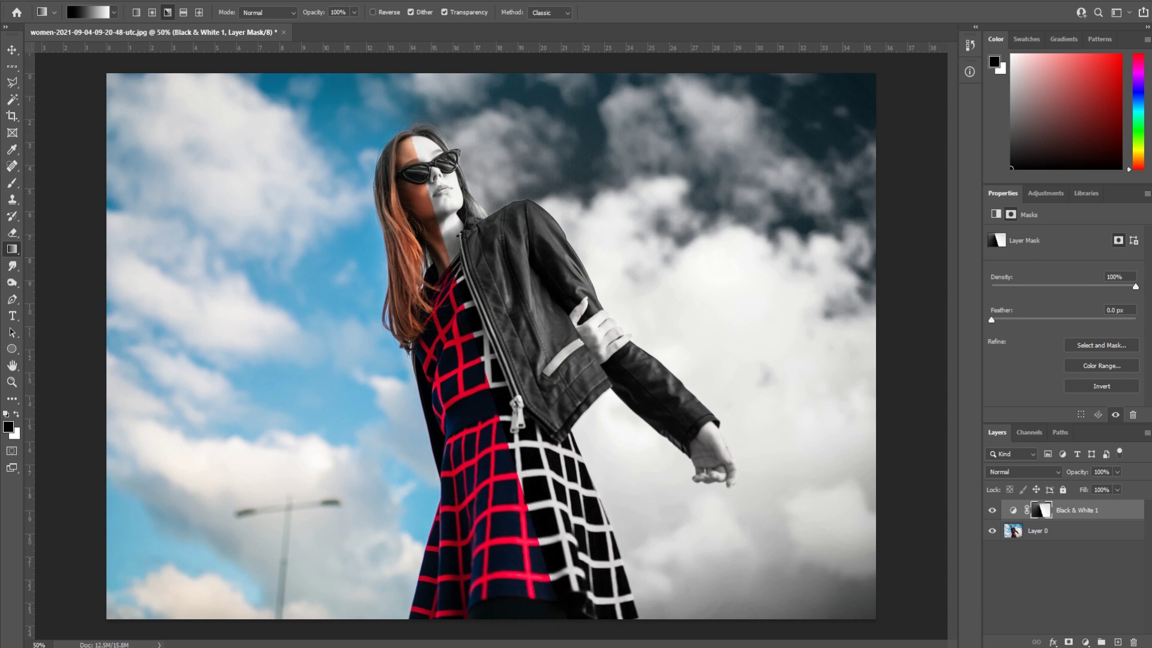
{"action": "left_click_drag", "start_coordinate": [409, 131], "coordinate": [552, 414]}
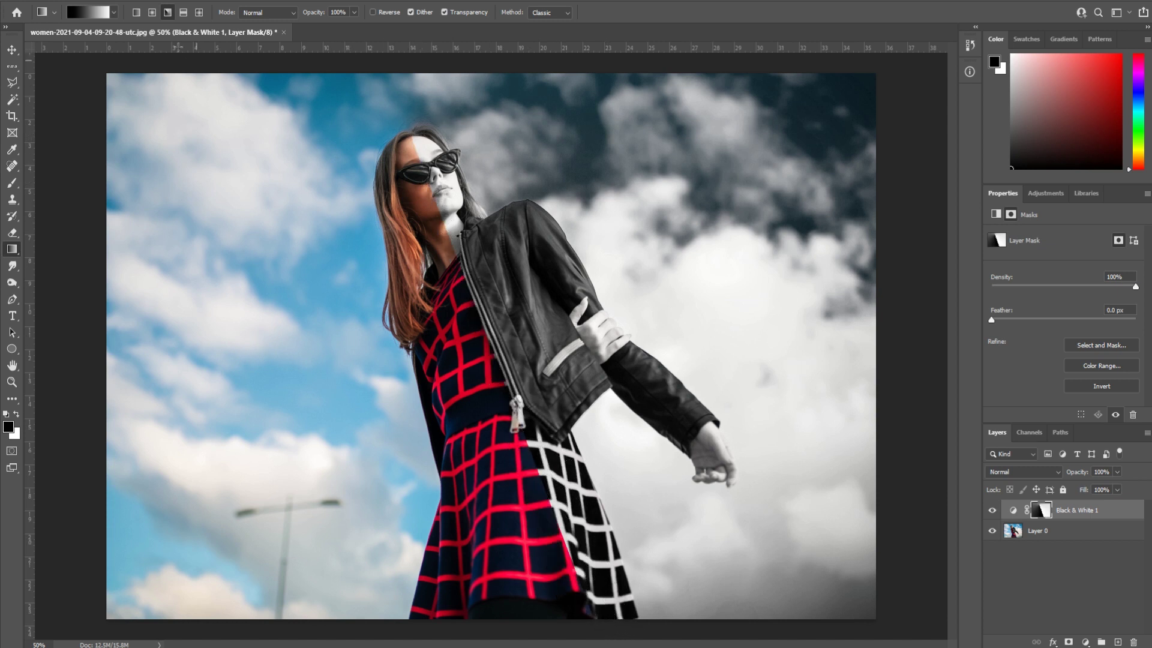
Drag reflected gradients from the jacket so the dress, arm and nearby blue sky stay coloured
{"action": "left_click", "coordinate": [183, 12]}
{"action": "left_click_drag", "start_coordinate": [449, 337], "coordinate": [558, 333]}
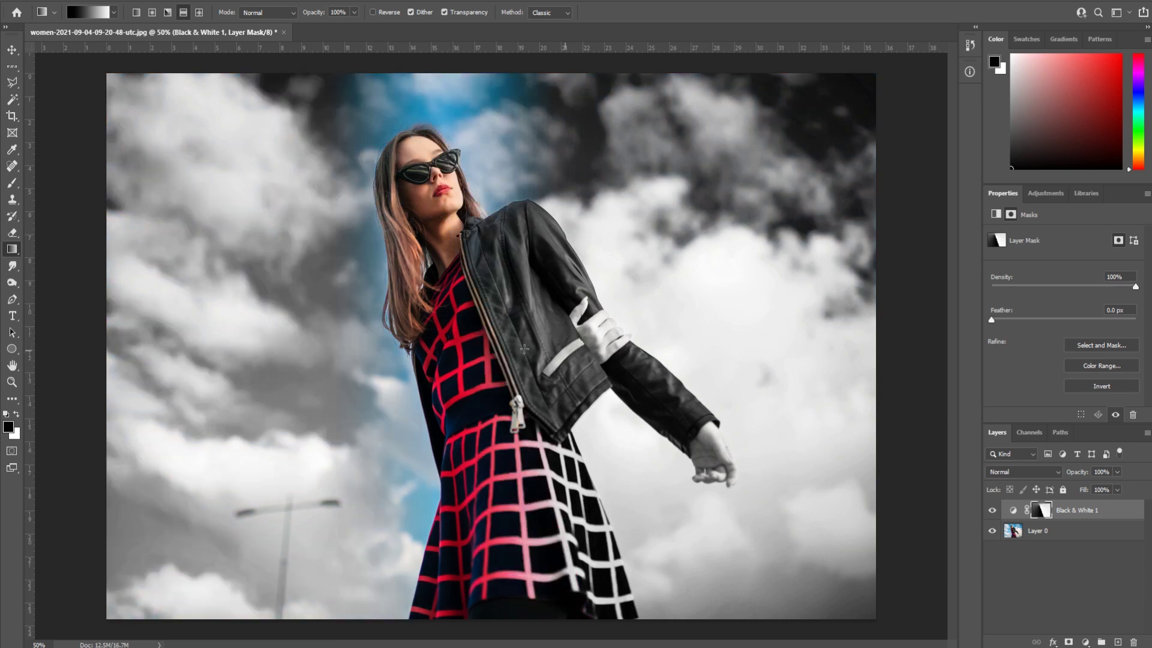
{"action": "left_click_drag", "start_coordinate": [430, 323], "coordinate": [499, 311]}
{"action": "left_click_drag", "start_coordinate": [383, 337], "coordinate": [333, 380]}
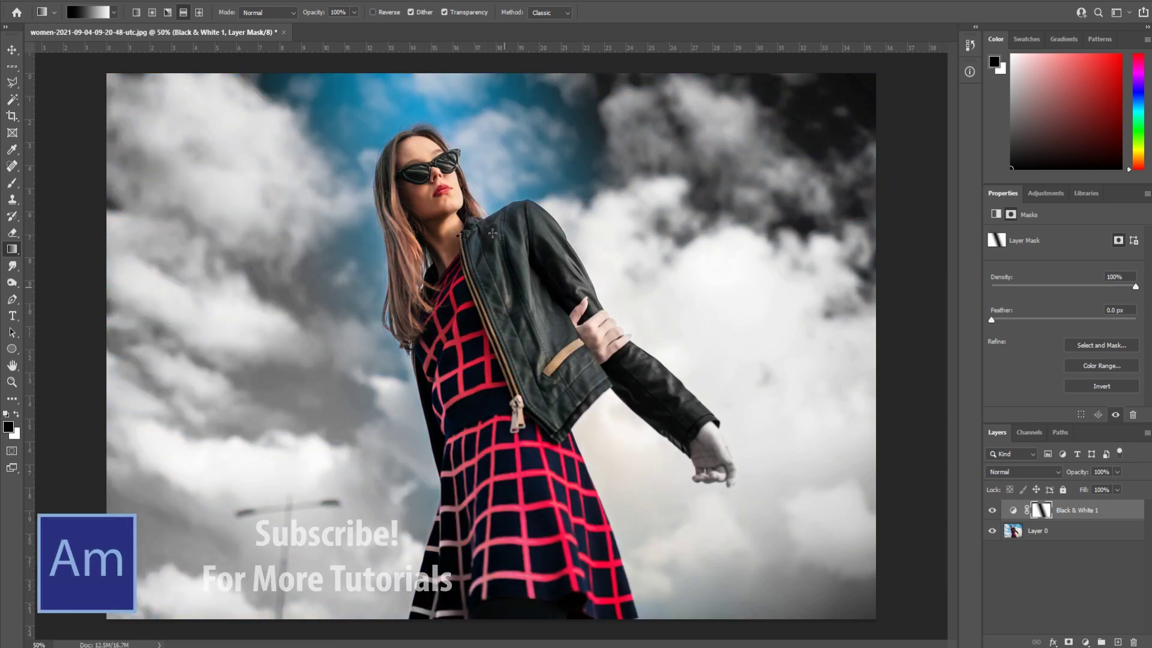
{"action": "left_click_drag", "start_coordinate": [492, 259], "coordinate": [306, 389]}
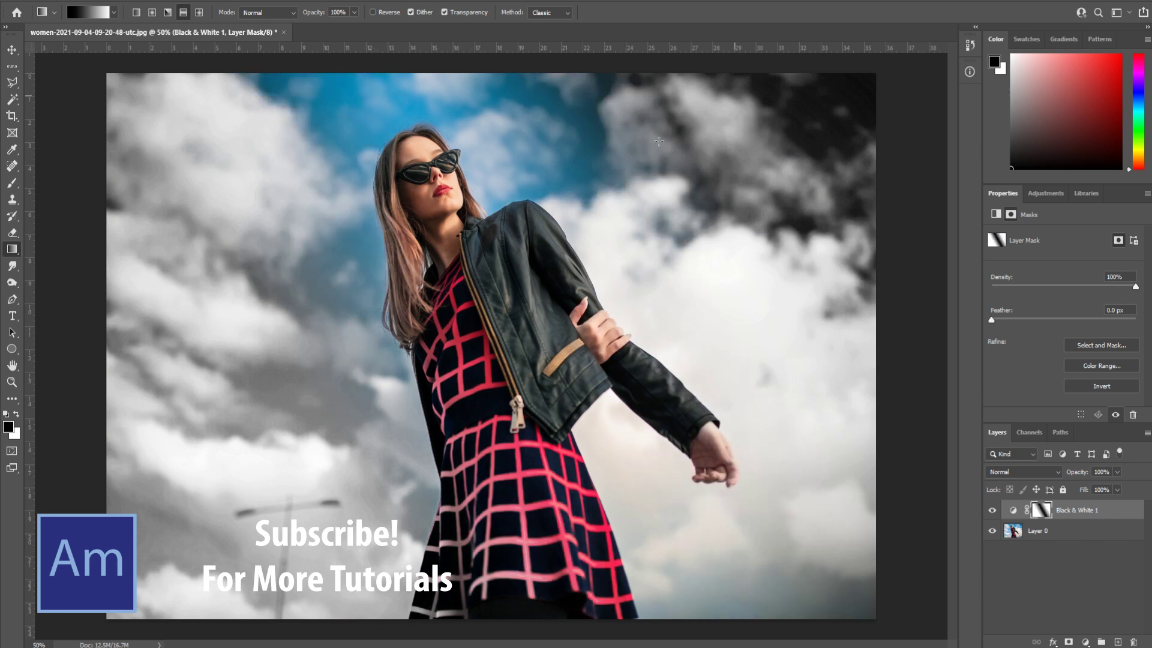
Try several diamond gradients on the mask radiating from the woman's face and dress
{"action": "left_click", "coordinate": [199, 12]}
{"action": "left_click_drag", "start_coordinate": [420, 237], "coordinate": [703, 245]}
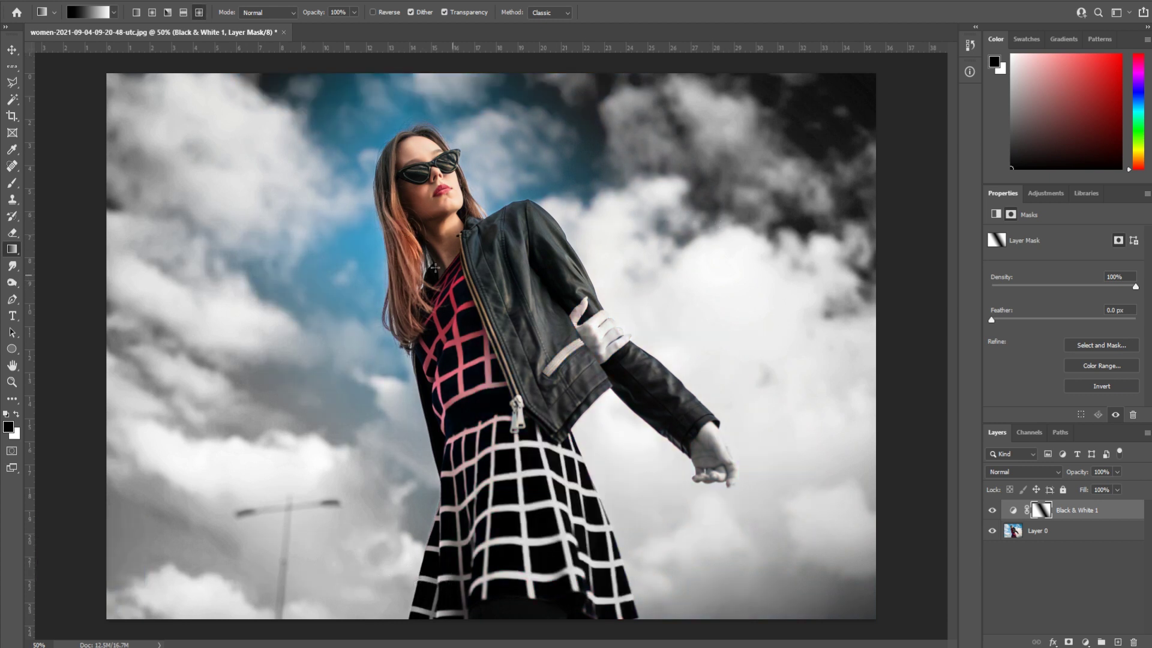
{"action": "left_click_drag", "start_coordinate": [436, 268], "coordinate": [843, 251]}
{"action": "key", "text": "ctrl+z"}
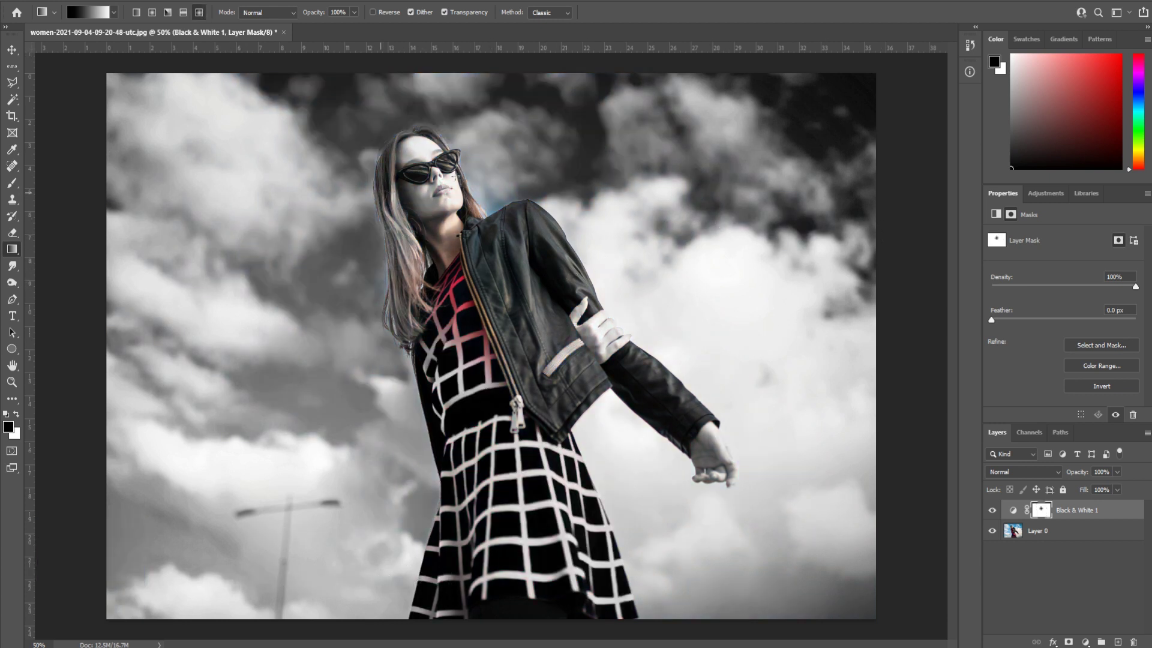
{"action": "left_click_drag", "start_coordinate": [372, 180], "coordinate": [297, 182]}
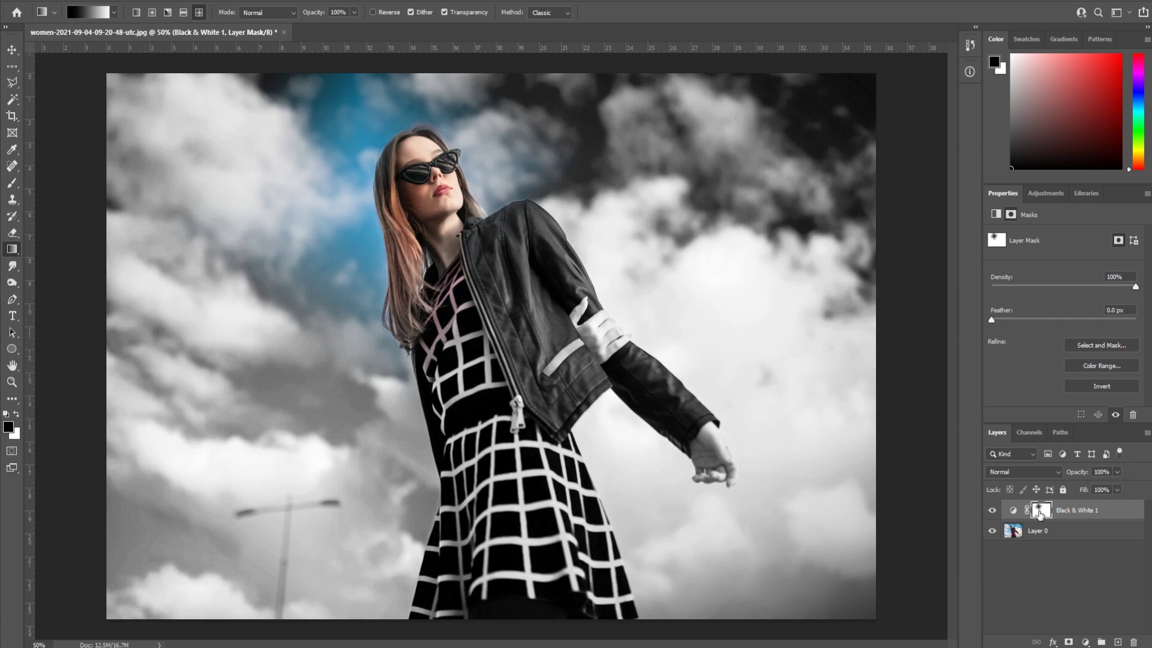
{"action": "left_click_drag", "start_coordinate": [504, 299], "coordinate": [700, 210]}
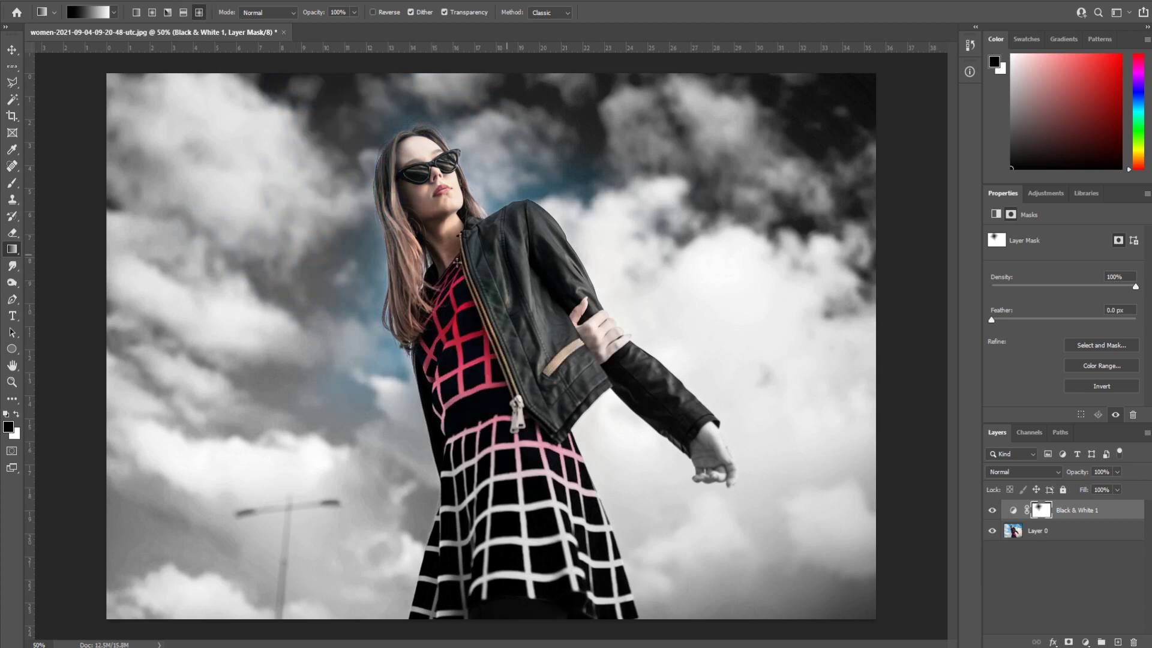
{"action": "left_click_drag", "start_coordinate": [457, 262], "coordinate": [494, 275]}
Redraw a reflected band keeping the red dress, face and central blue sky in colour
{"action": "left_click", "coordinate": [184, 12]}
{"action": "left_click_drag", "start_coordinate": [472, 247], "coordinate": [657, 221]}
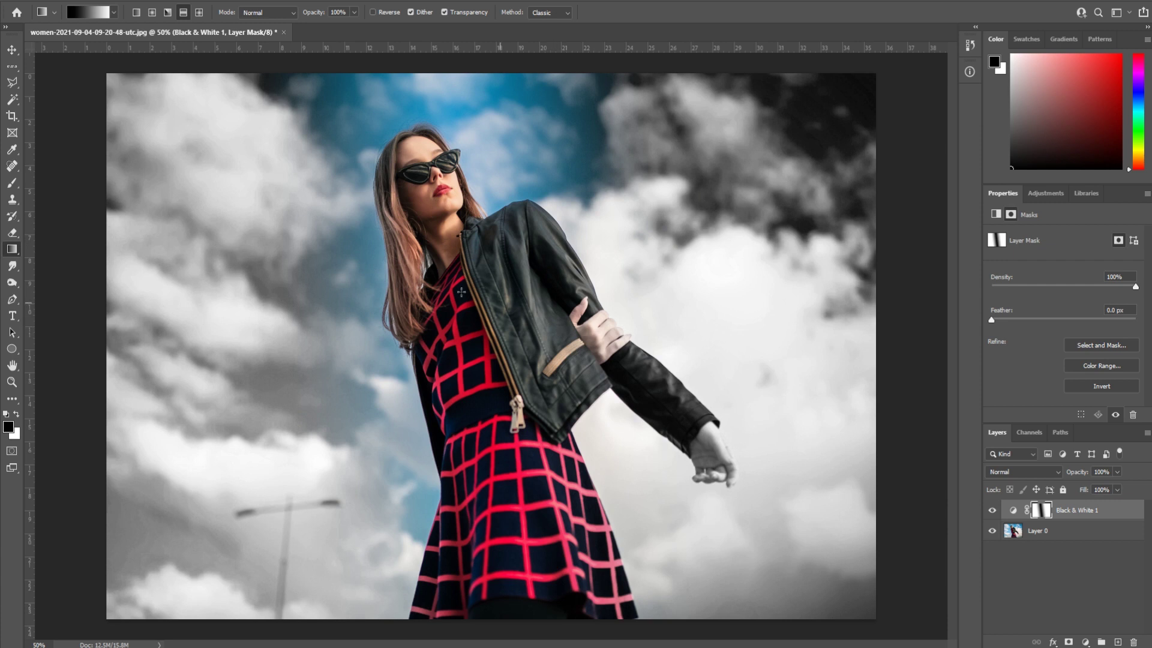
{"action": "left_click_drag", "start_coordinate": [462, 291], "coordinate": [626, 244]}
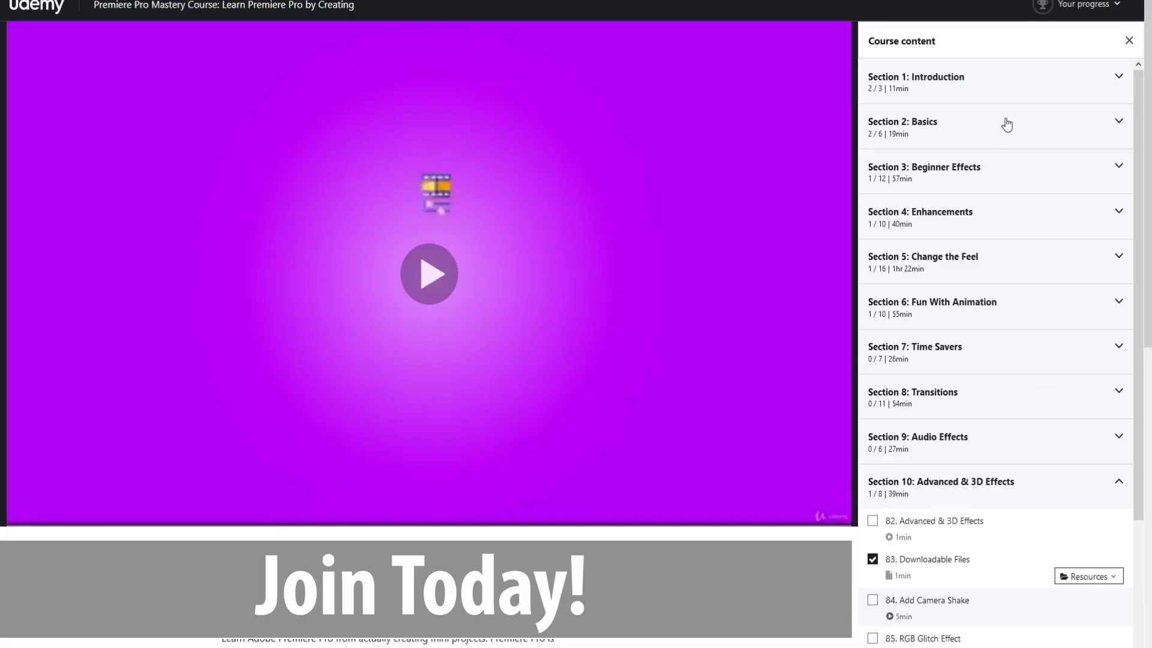
Expand sections 1, 3, 4, 6 and 9 of the course content and scroll through their lessons
{"action": "left_click", "coordinate": [1007, 89]}
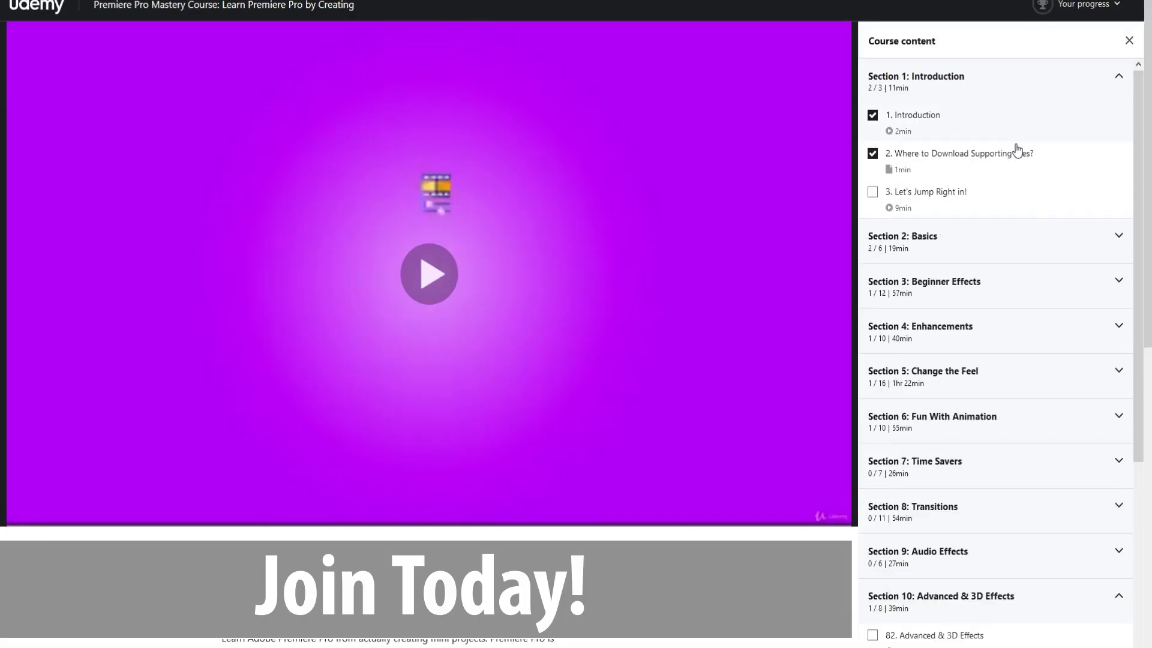
{"action": "left_click", "coordinate": [1019, 310]}
{"action": "scroll", "coordinate": [990, 330], "scroll_direction": "down", "scroll_amount": 10}
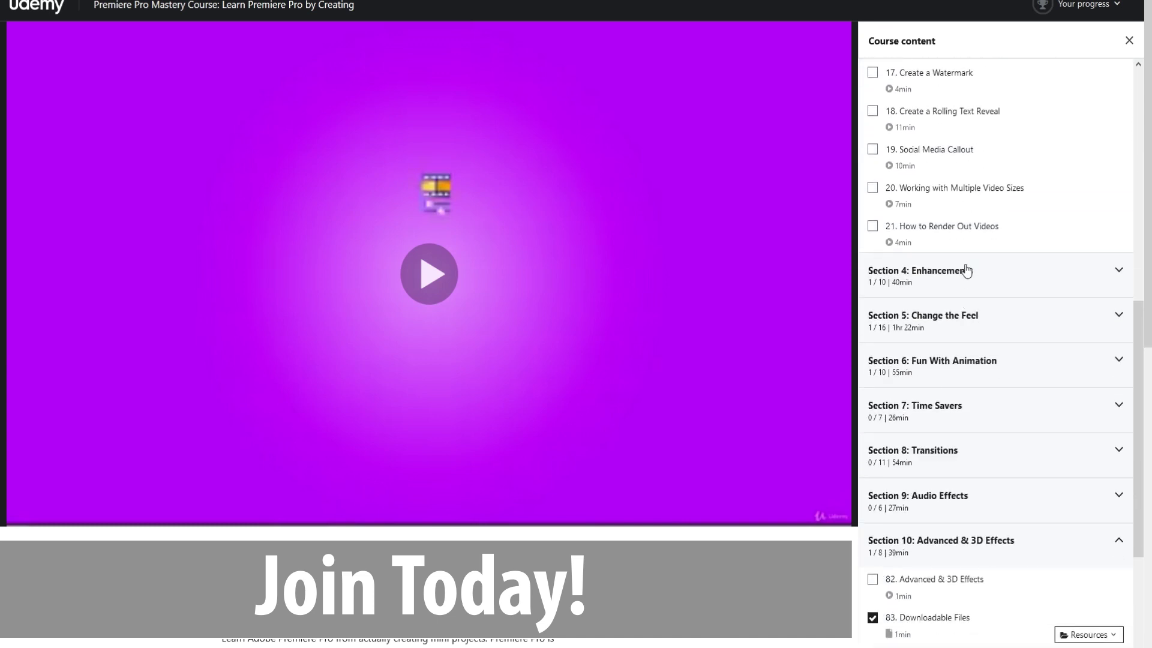
{"action": "left_click", "coordinate": [967, 267]}
{"action": "scroll", "coordinate": [972, 330], "scroll_direction": "down", "scroll_amount": 3}
{"action": "left_click", "coordinate": [972, 328]}
{"action": "scroll", "coordinate": [972, 334], "scroll_direction": "down", "scroll_amount": 10}
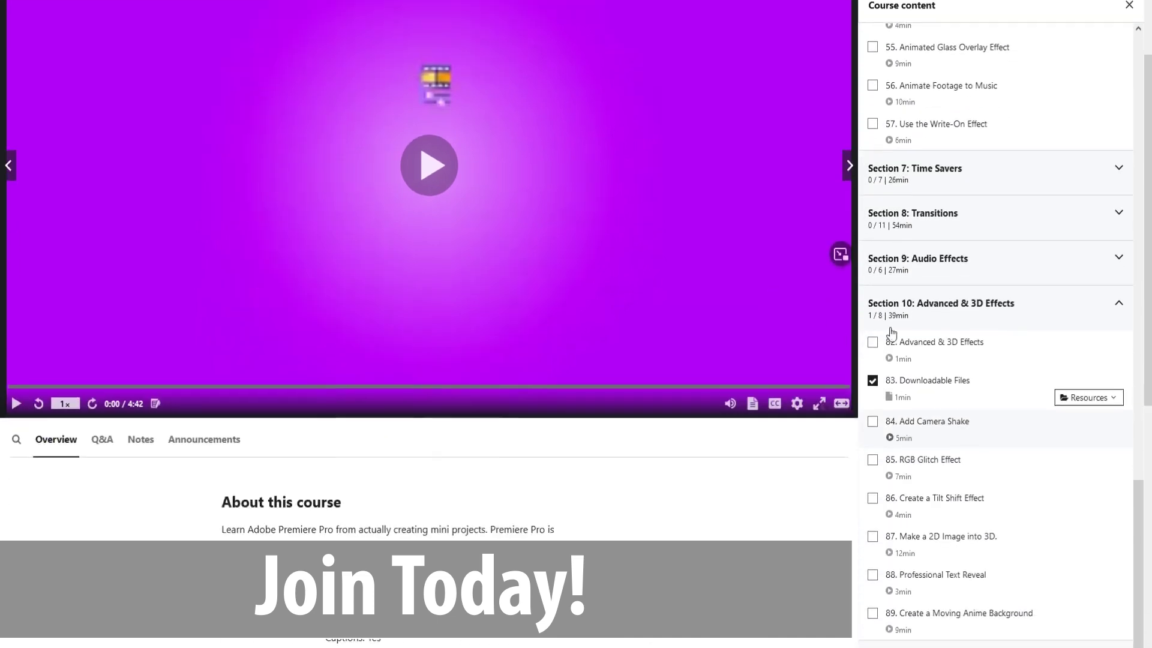
{"action": "left_click", "coordinate": [980, 222]}
{"action": "scroll", "coordinate": [982, 278], "scroll_direction": "down", "scroll_amount": 5}
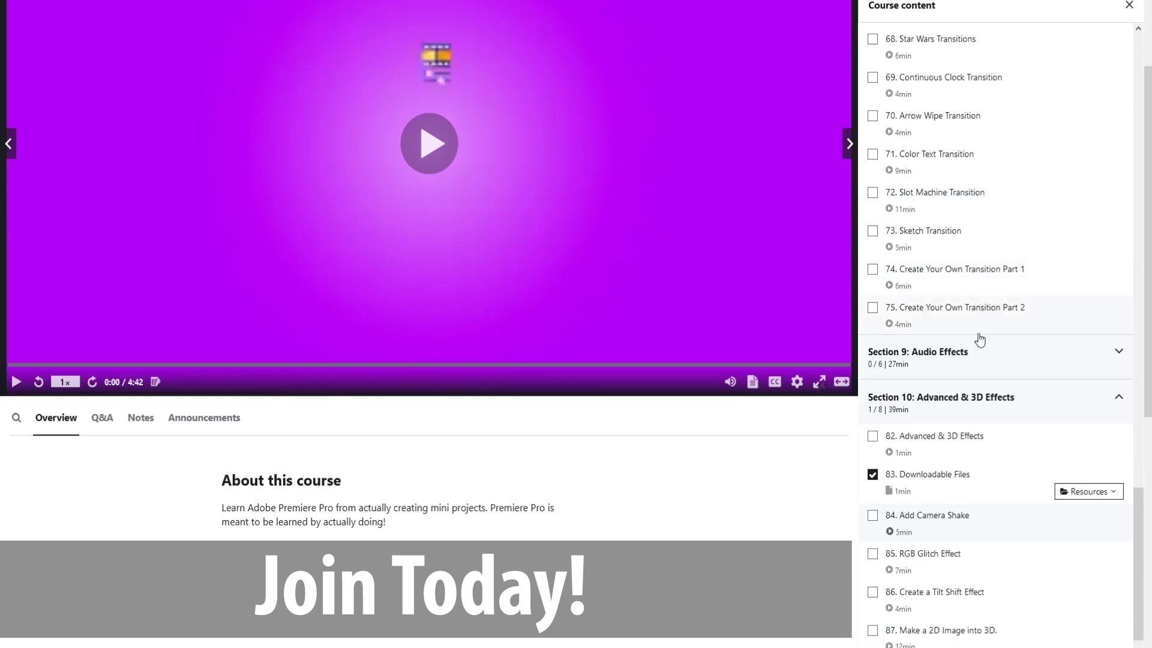